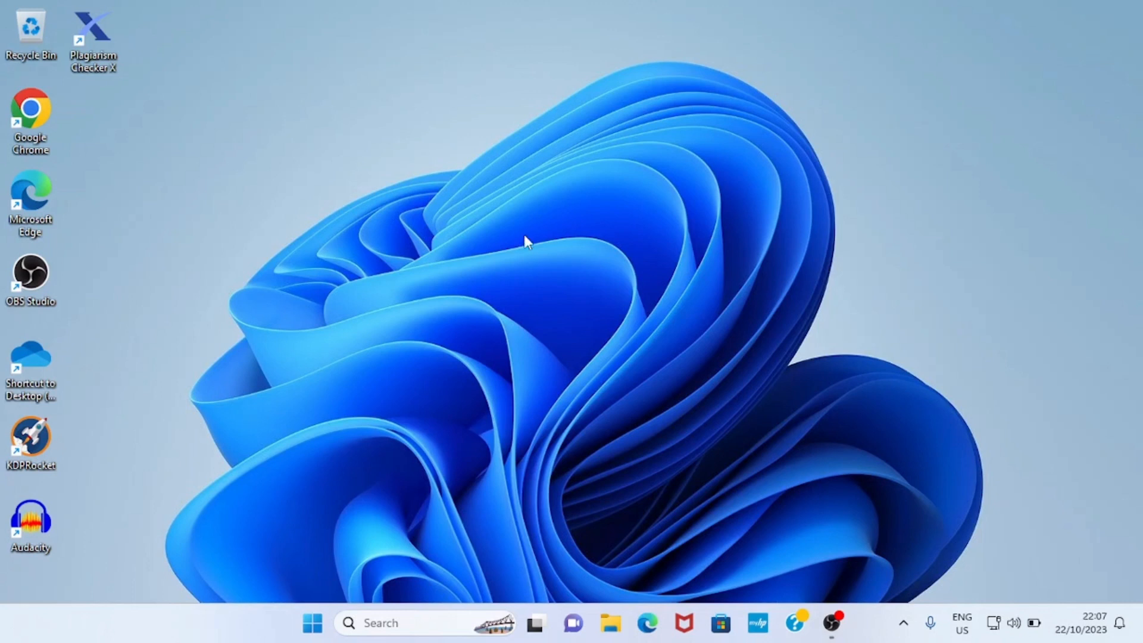
- Launch Google Chrome from its desktop shortcut
{"action": "double_click", "coordinate": [43, 126]}
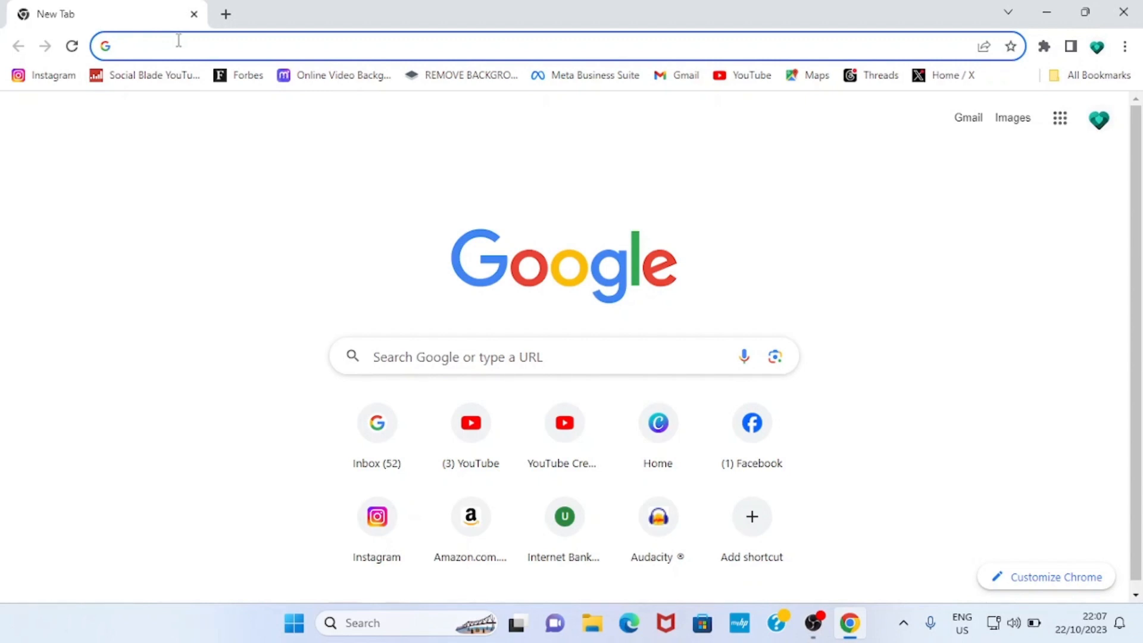
- Go to canva.com via the address bar autocomplete to load the Canva home page
{"action": "type", "text": "ca"}
{"action": "key", "text": "Return"}
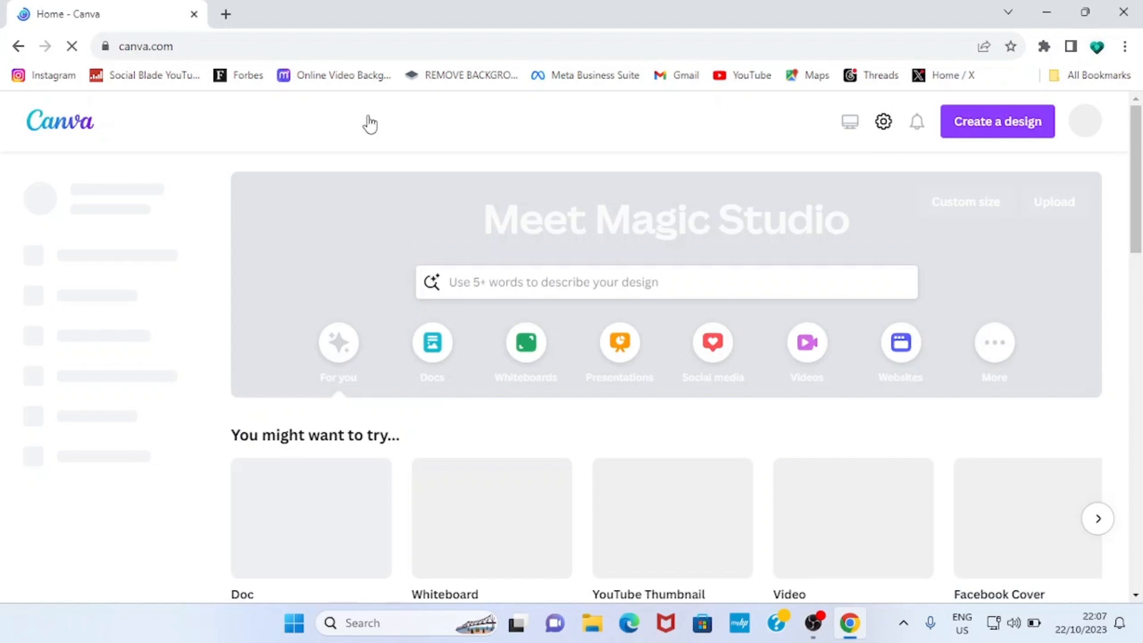
{"action": "mouse_move", "coordinate": [371, 121]}
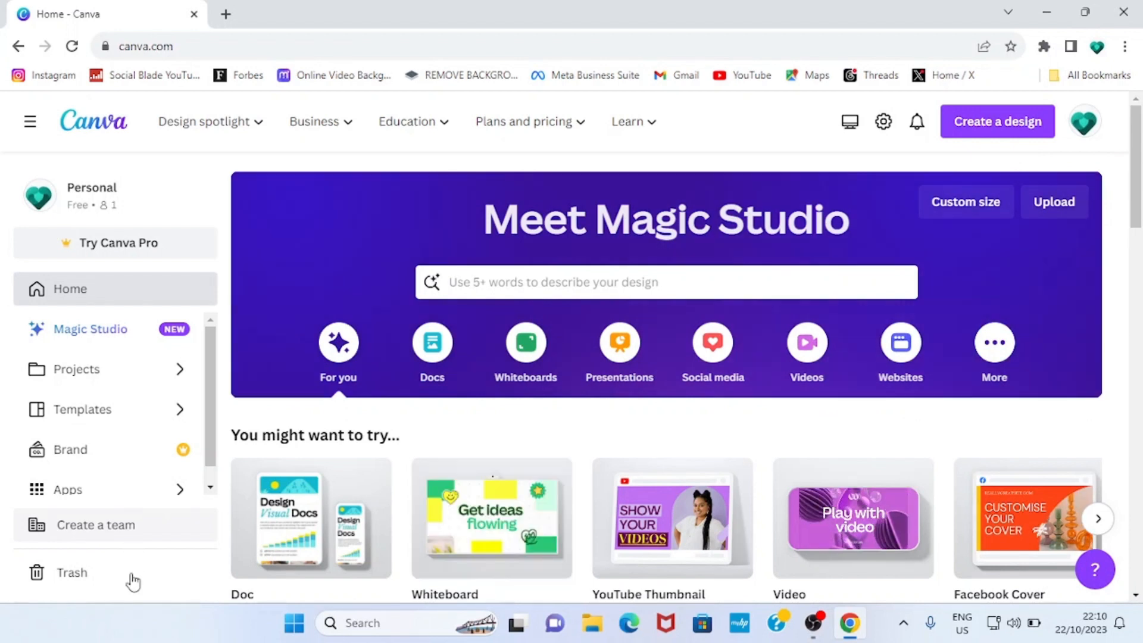
- Open Smartmockups from Canva's Apps and show its Packaging mockup categories
{"action": "left_click", "coordinate": [109, 497]}
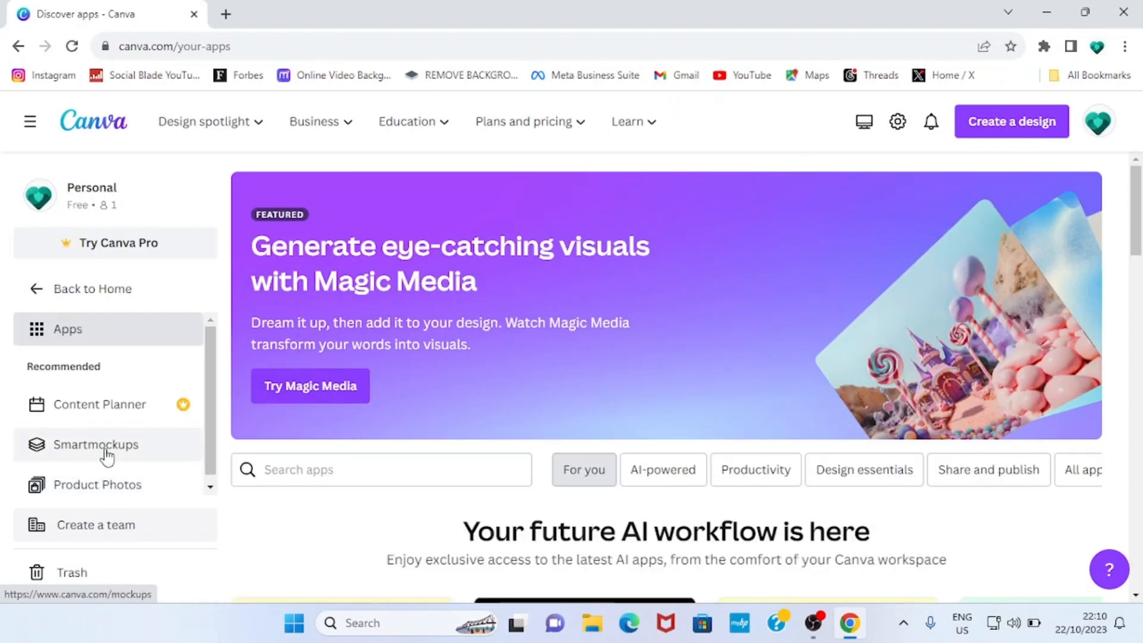
{"action": "left_click", "coordinate": [107, 456]}
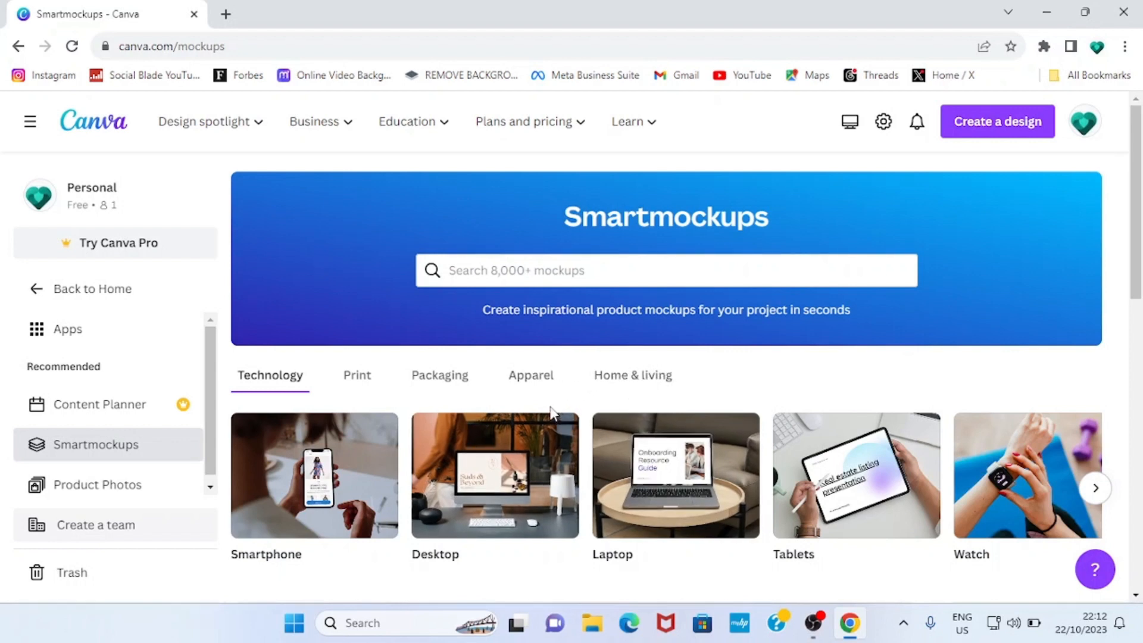
{"action": "left_click", "coordinate": [442, 381]}
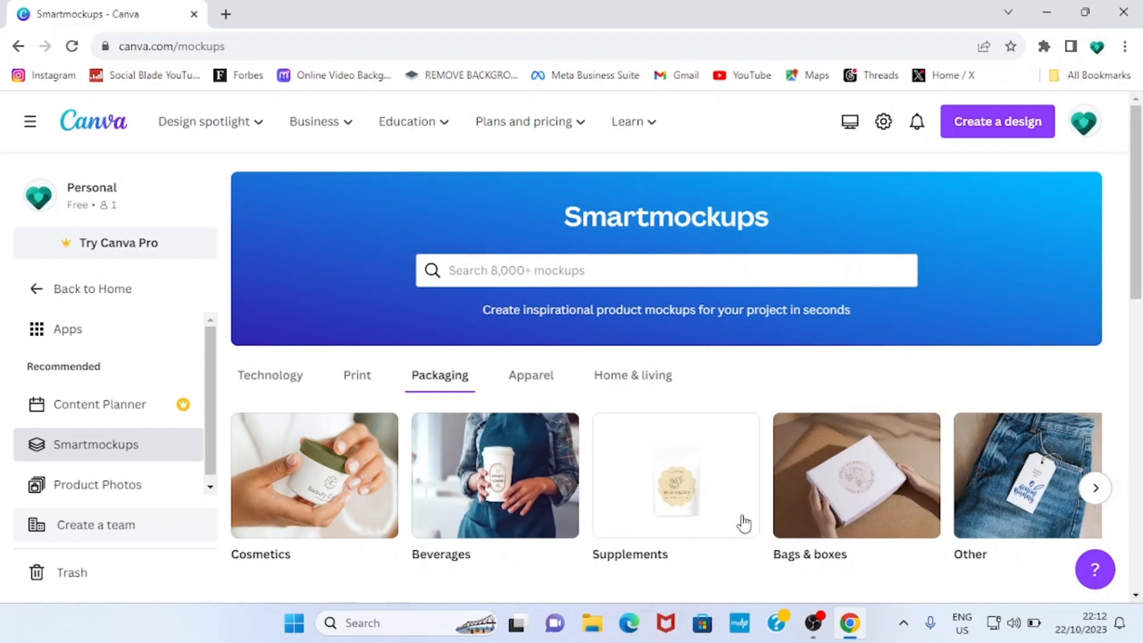
- Open the free Beverages mockup of a paper coffee cup beside glasses and a laptop
{"action": "left_click", "coordinate": [459, 479]}
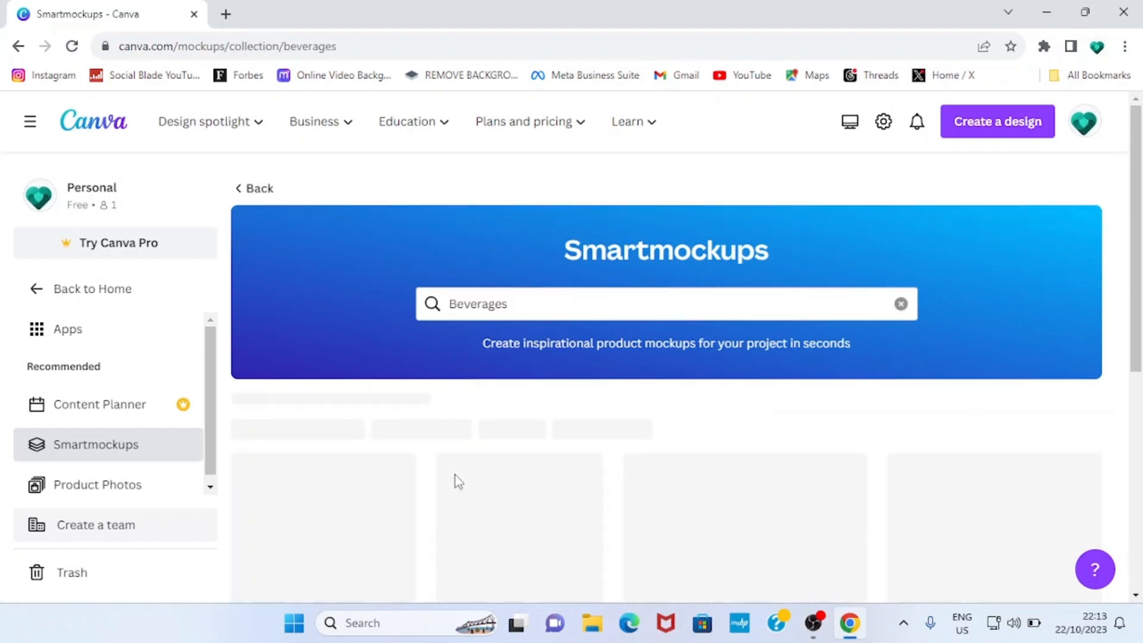
{"action": "scroll", "coordinate": [455, 474], "scroll_direction": "down", "scroll_amount": 2}
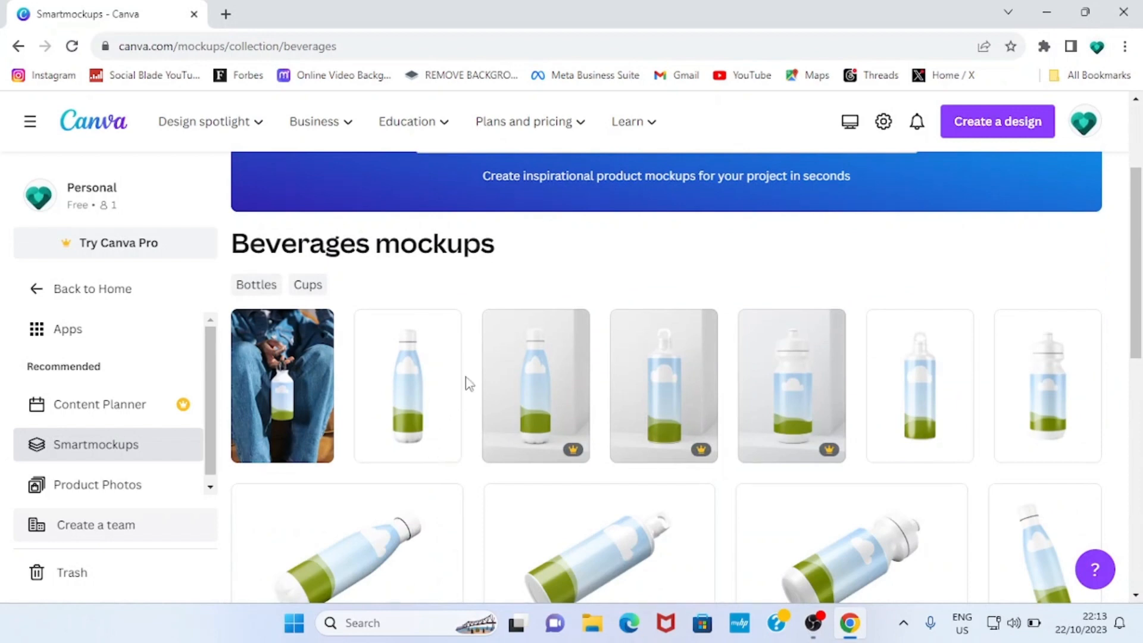
{"action": "scroll", "coordinate": [470, 381], "scroll_direction": "down", "scroll_amount": 1}
{"action": "scroll", "coordinate": [467, 388], "scroll_direction": "down", "scroll_amount": 3}
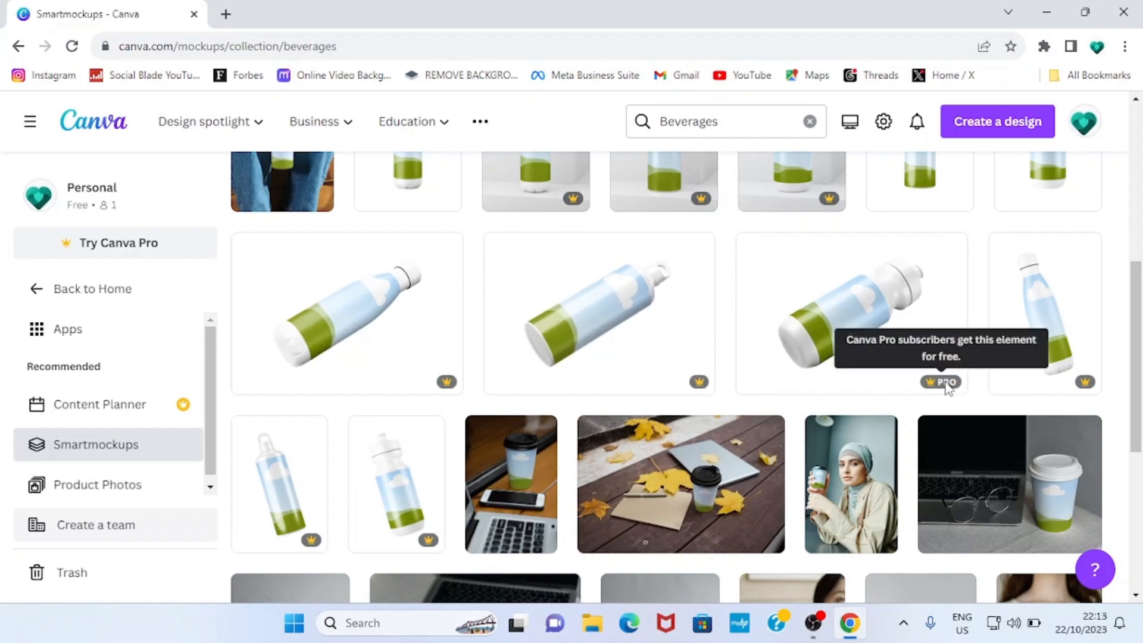
{"action": "scroll", "coordinate": [749, 463], "scroll_direction": "down", "scroll_amount": 2}
{"action": "scroll", "coordinate": [749, 463], "scroll_direction": "down", "scroll_amount": 1}
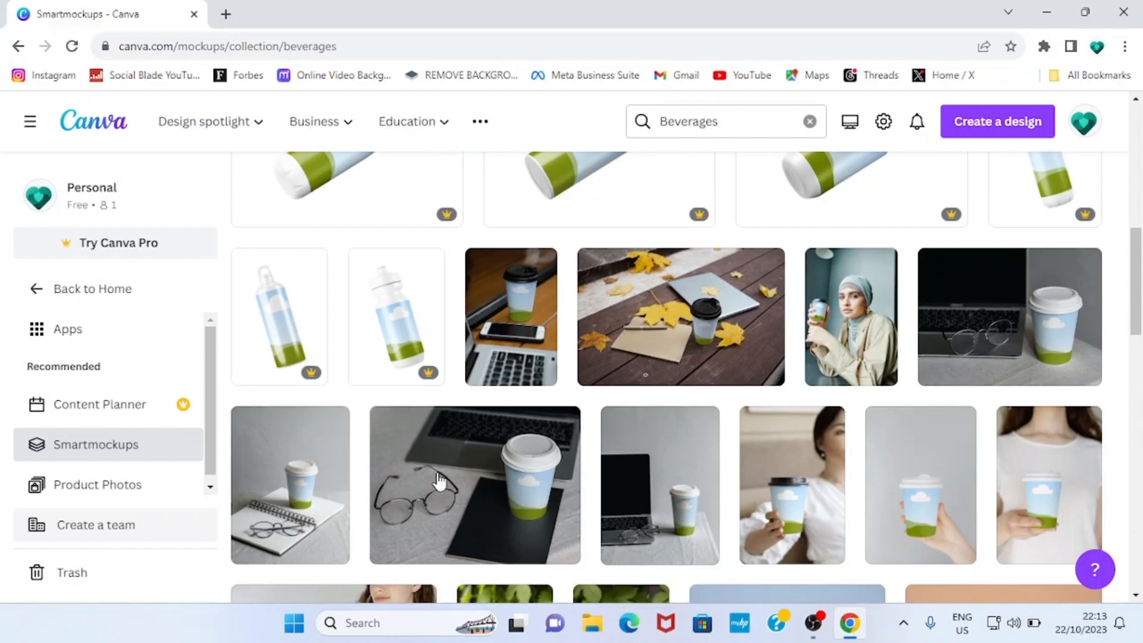
{"action": "left_click", "coordinate": [473, 491]}
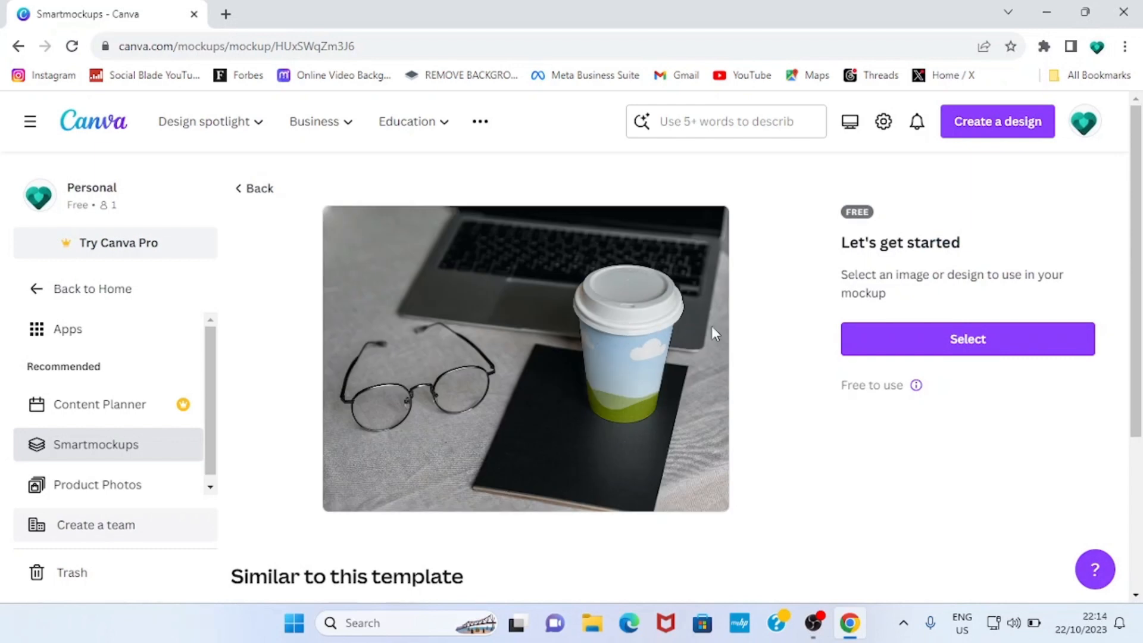
- Upload COVER1.png from the COVER SAMPLE folder and place it on the coffee cup mockup
{"action": "left_click", "coordinate": [962, 345]}
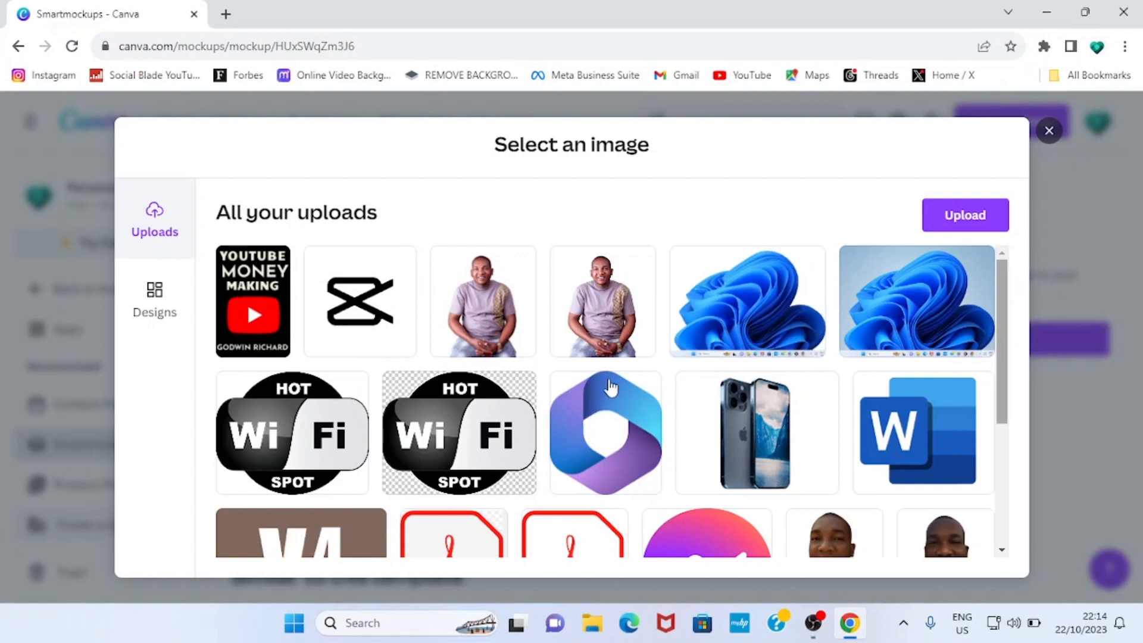
{"action": "scroll", "coordinate": [751, 422], "scroll_direction": "down", "scroll_amount": 4}
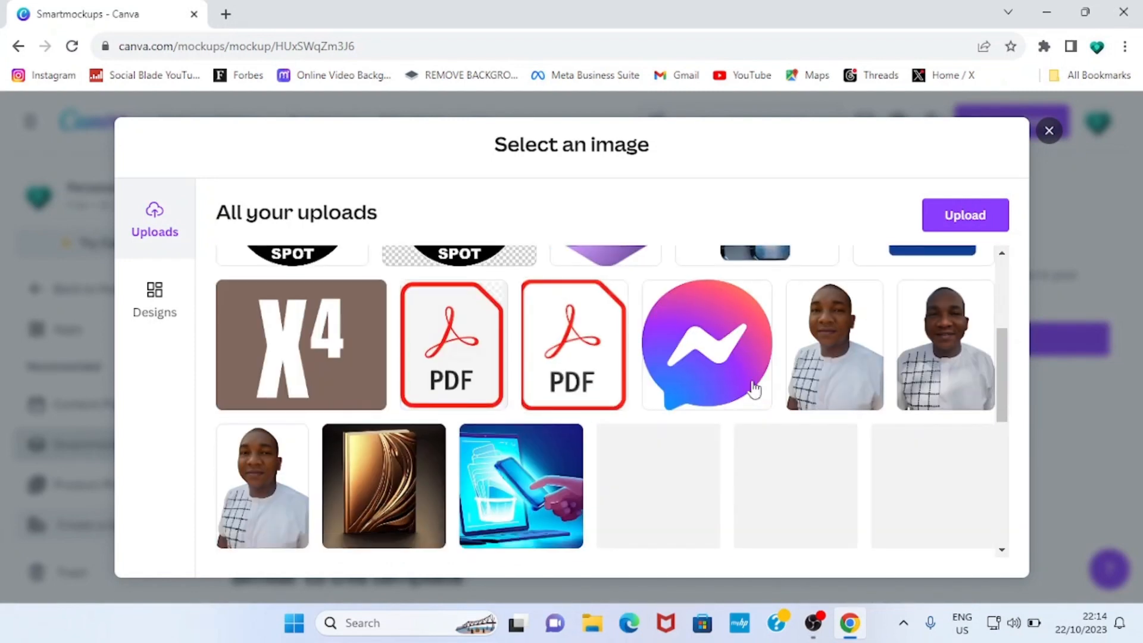
{"action": "scroll", "coordinate": [734, 356], "scroll_direction": "up", "scroll_amount": 4}
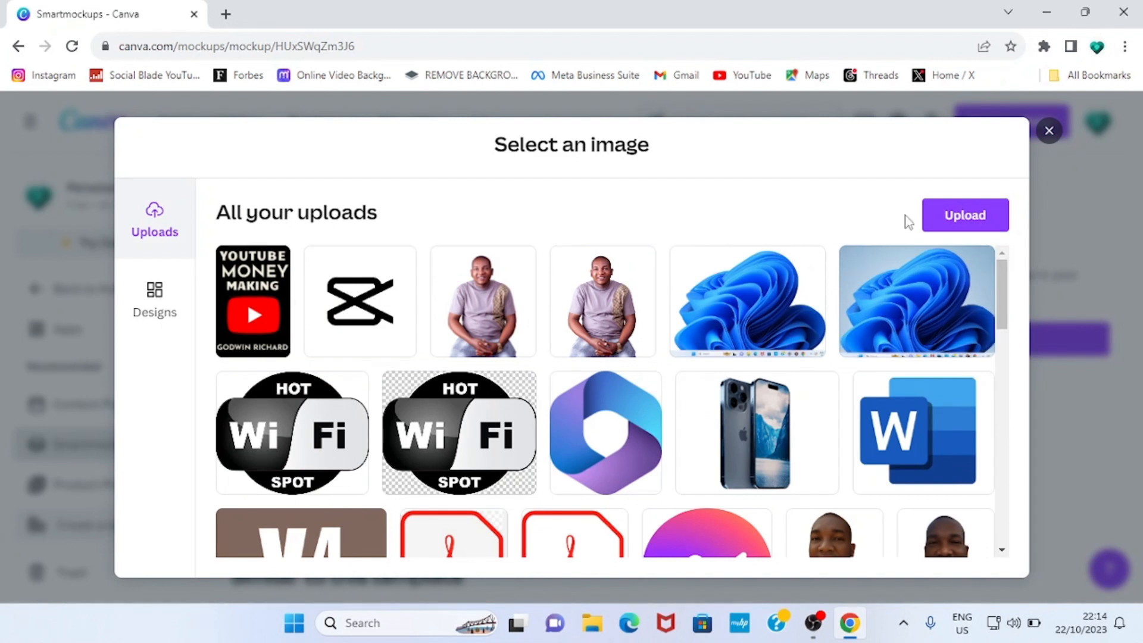
{"action": "left_click", "coordinate": [950, 220]}
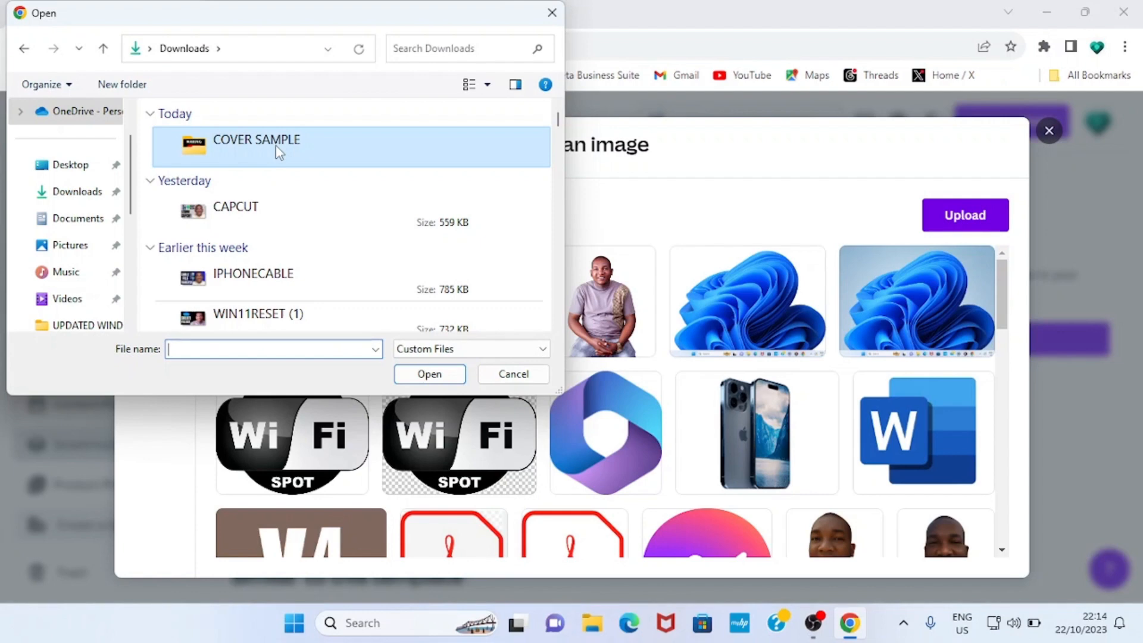
{"action": "double_click", "coordinate": [279, 152]}
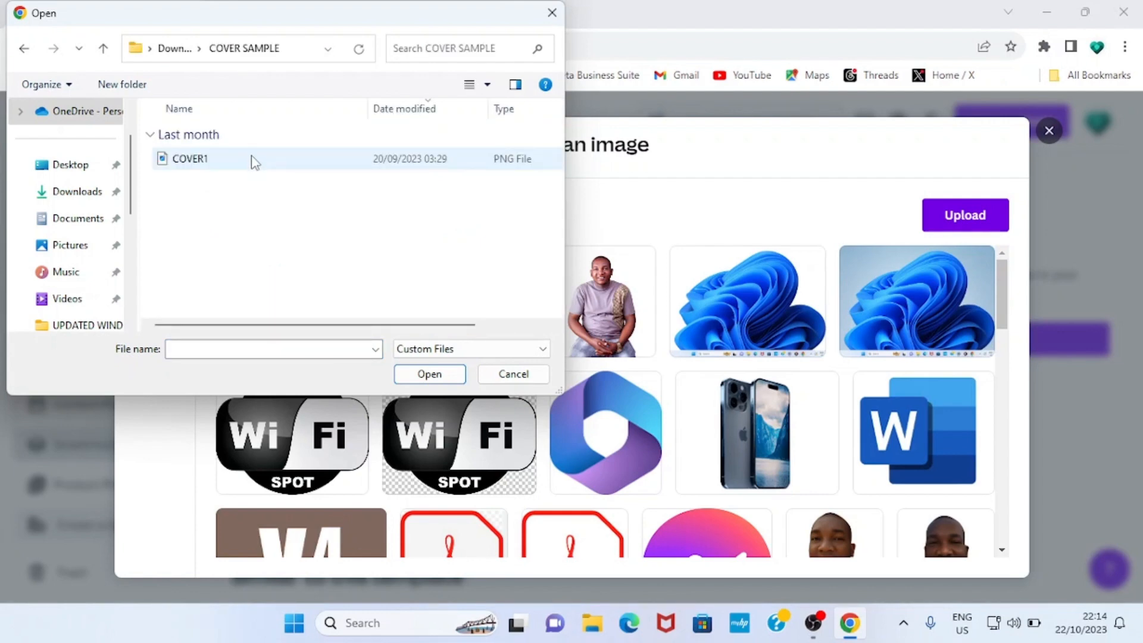
{"action": "double_click", "coordinate": [254, 160]}
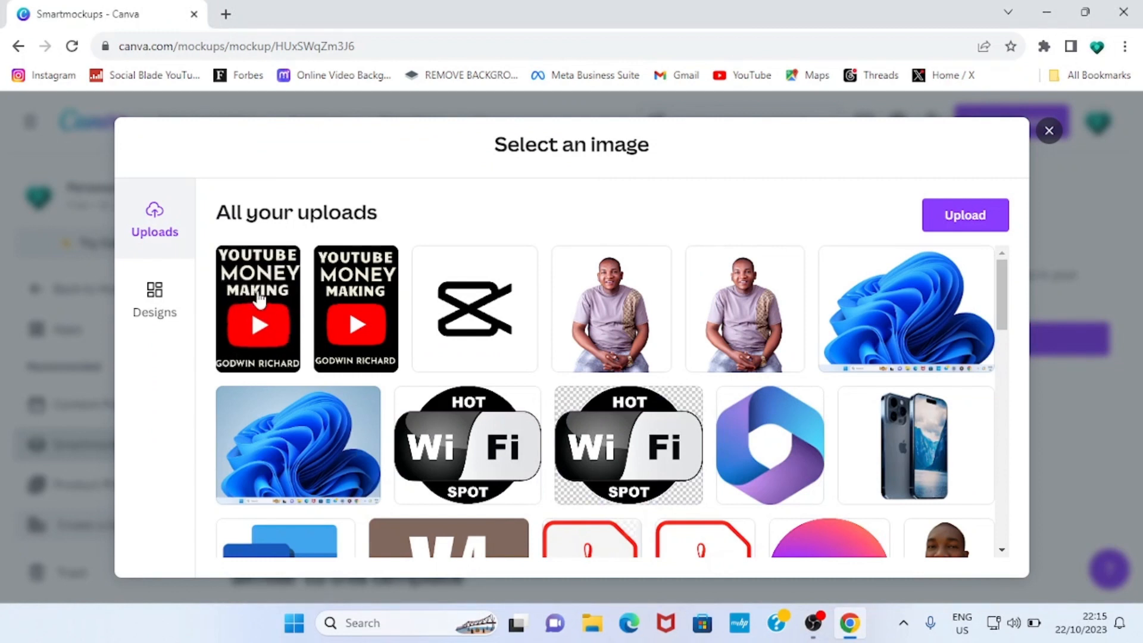
{"action": "left_click", "coordinate": [258, 300]}
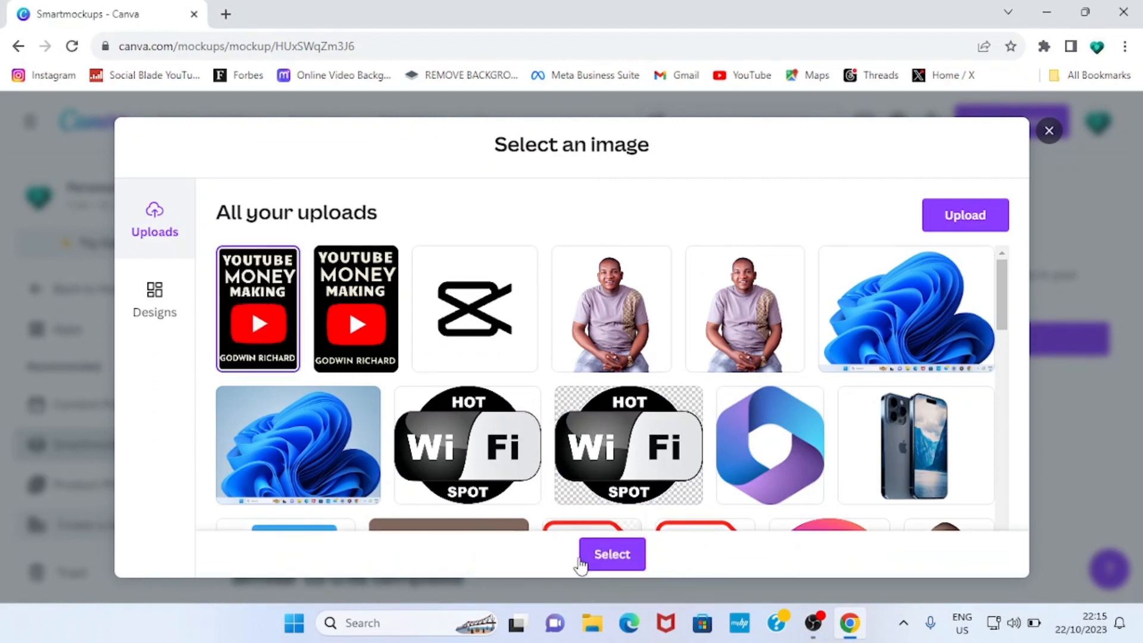
{"action": "left_click", "coordinate": [617, 557]}
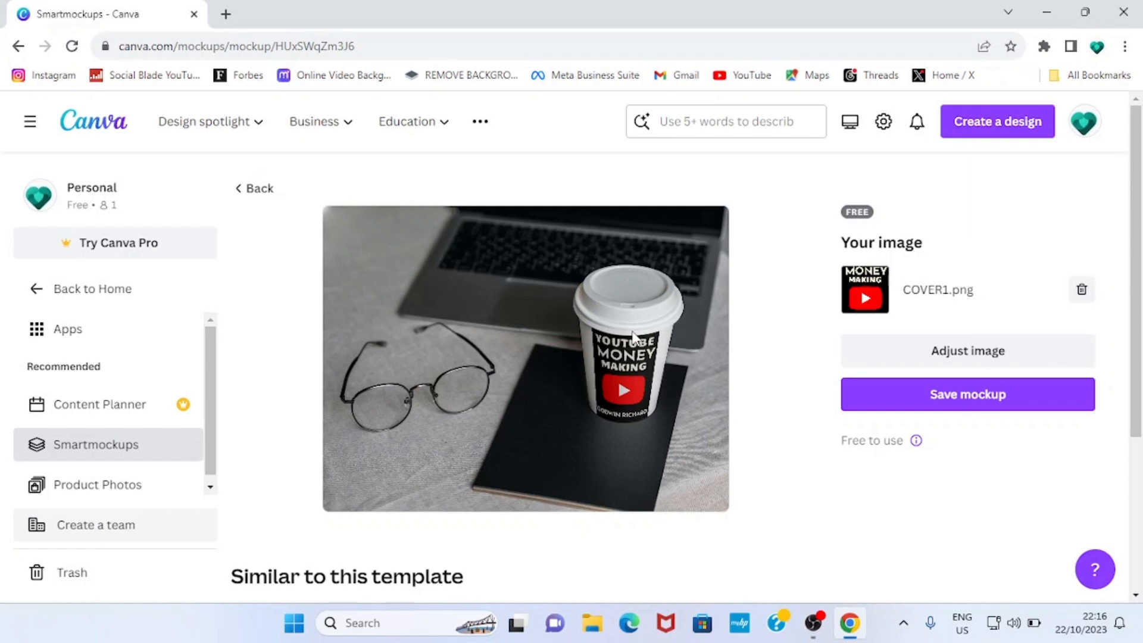
- Save and download the coffee cup mockup image, then return to the Smartmockups gallery
{"action": "left_click", "coordinate": [958, 393]}
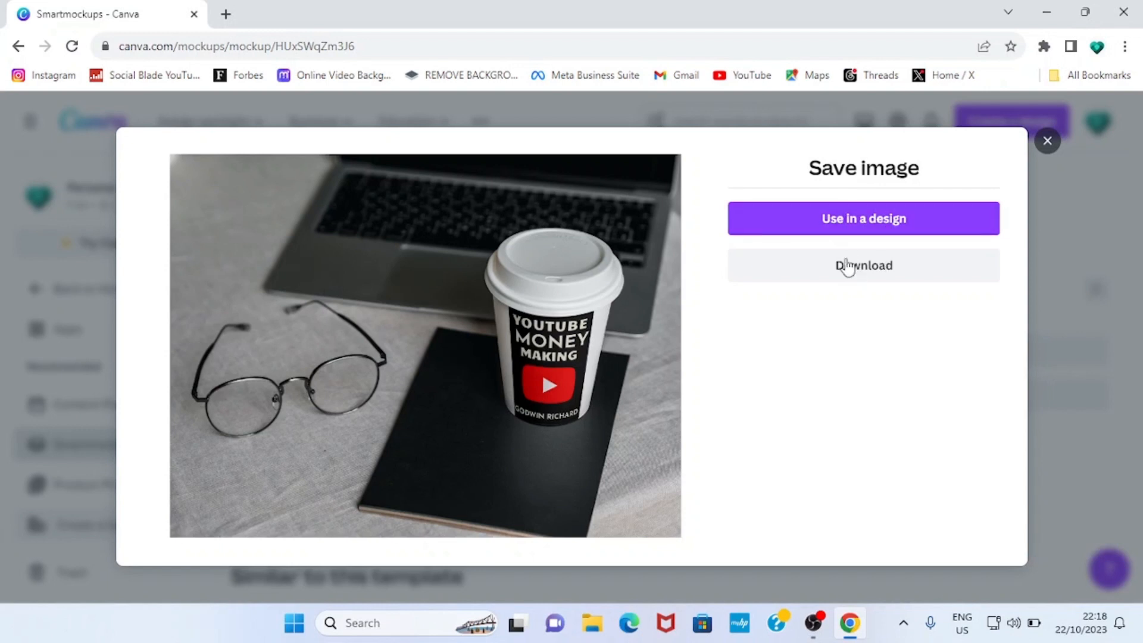
{"action": "left_click", "coordinate": [847, 268]}
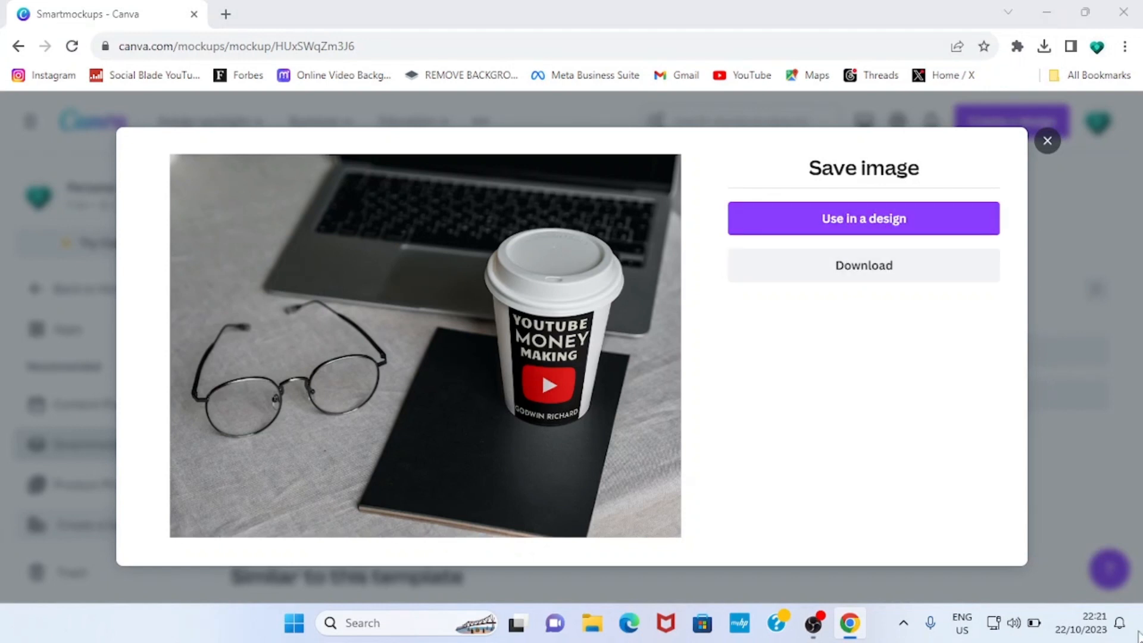
{"action": "left_click", "coordinate": [798, 380]}
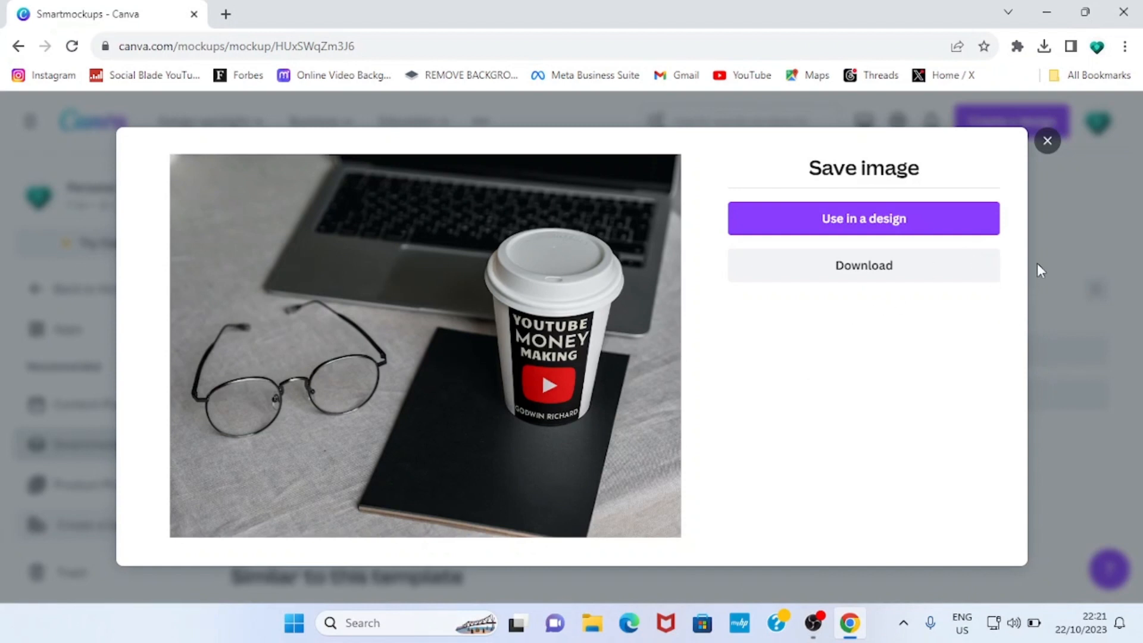
{"action": "left_click", "coordinate": [1046, 142]}
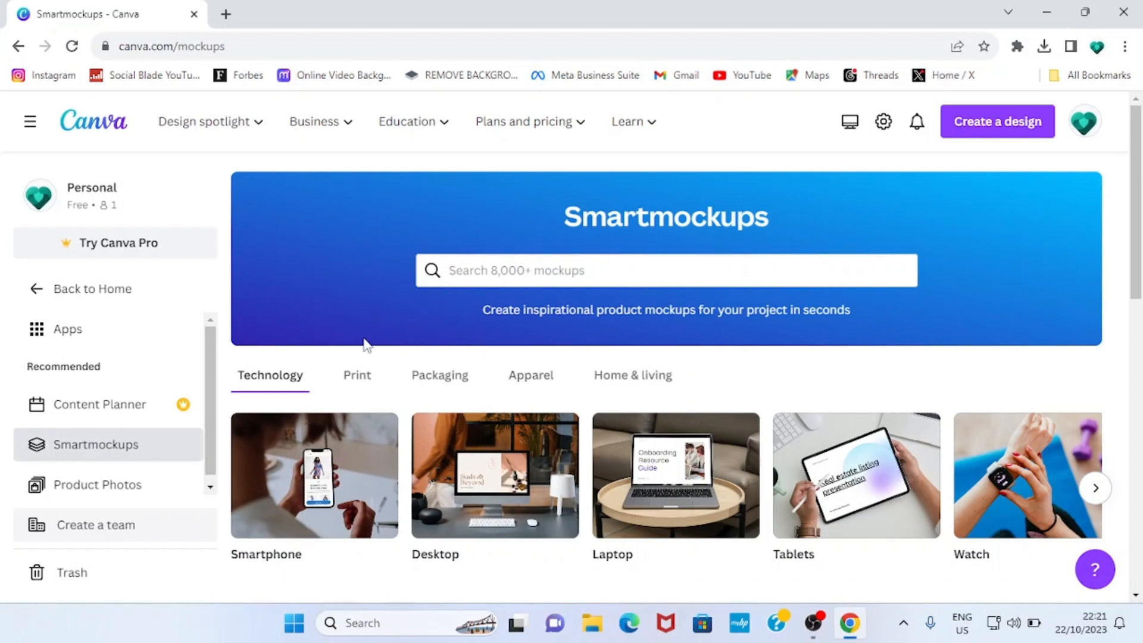
- Open the free standing portrait book mockup from the Print tab's Books collection
{"action": "left_click", "coordinate": [360, 380]}
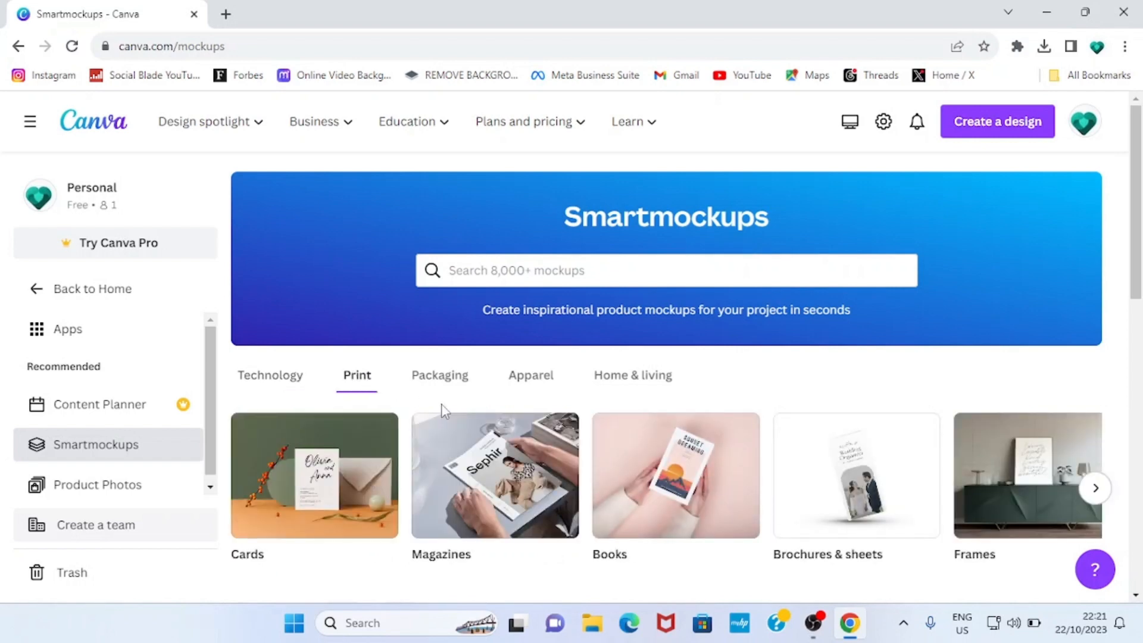
{"action": "scroll", "coordinate": [528, 446], "scroll_direction": "down", "scroll_amount": 5}
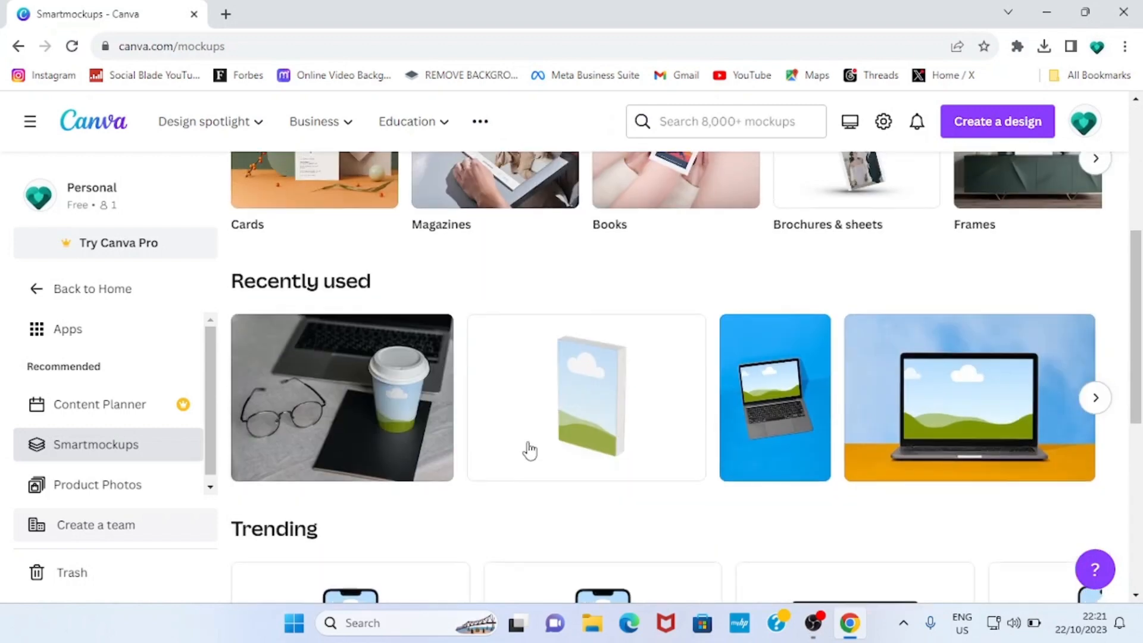
{"action": "scroll", "coordinate": [528, 449], "scroll_direction": "up", "scroll_amount": 5}
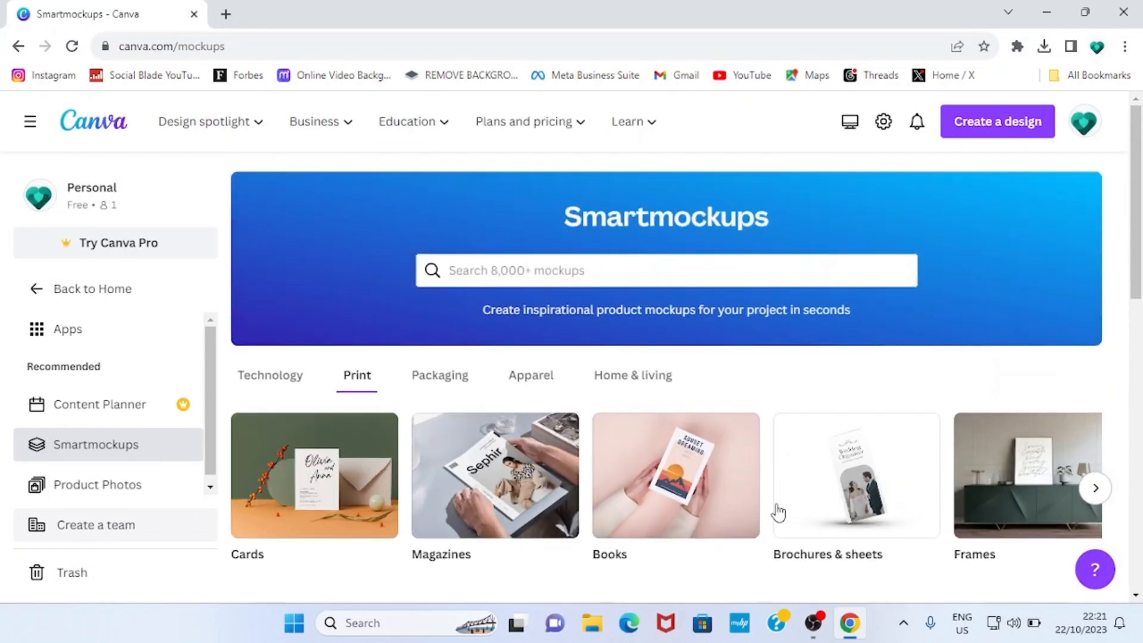
{"action": "scroll", "coordinate": [417, 446], "scroll_direction": "down", "scroll_amount": 2}
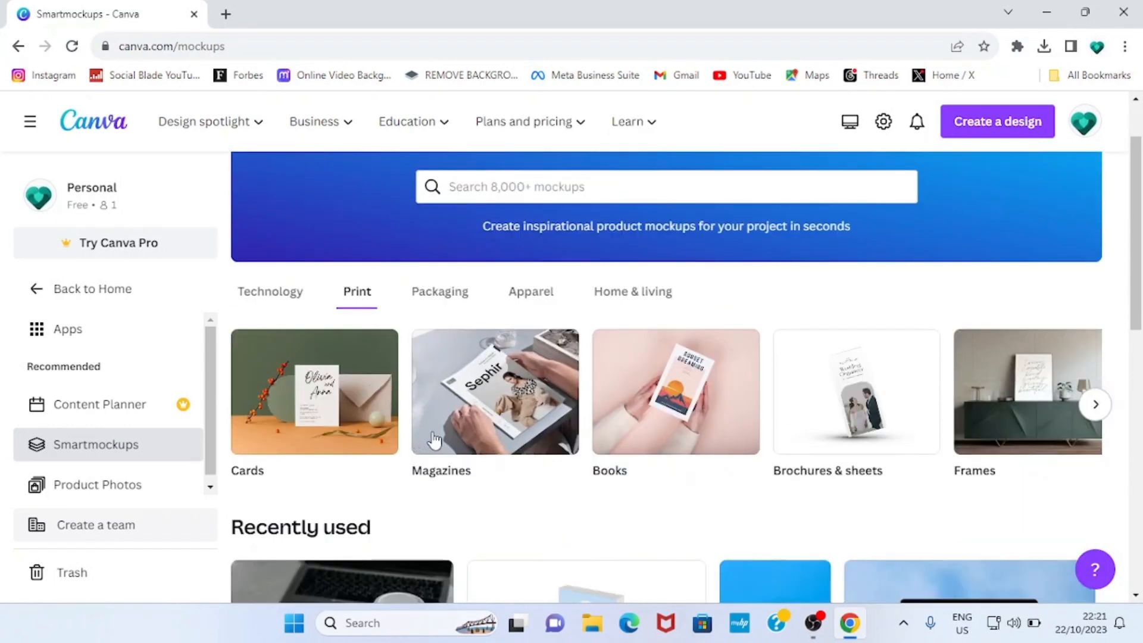
{"action": "left_click", "coordinate": [640, 431]}
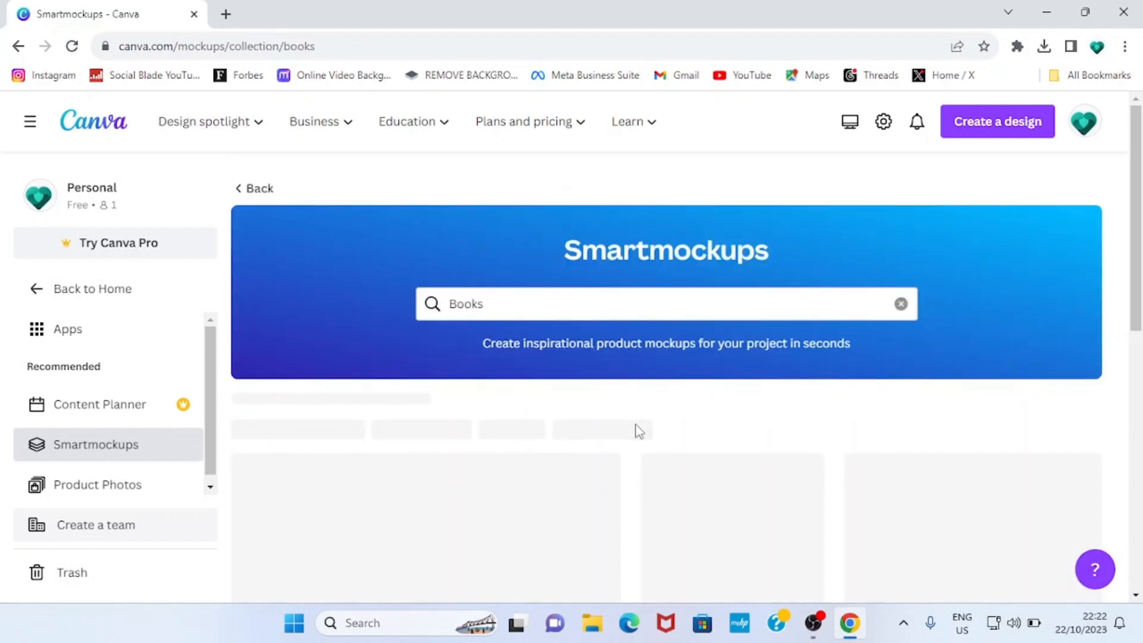
{"action": "scroll", "coordinate": [636, 433], "scroll_direction": "down", "scroll_amount": 3}
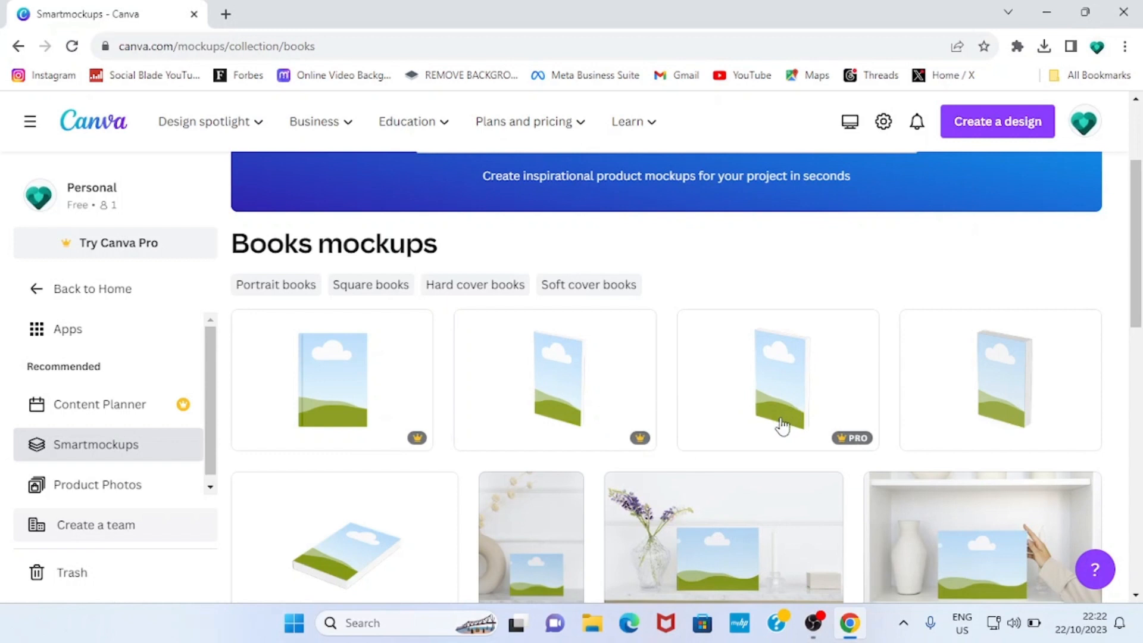
{"action": "scroll", "coordinate": [781, 429], "scroll_direction": "down", "scroll_amount": 1}
{"action": "mouse_move", "coordinate": [408, 356]}
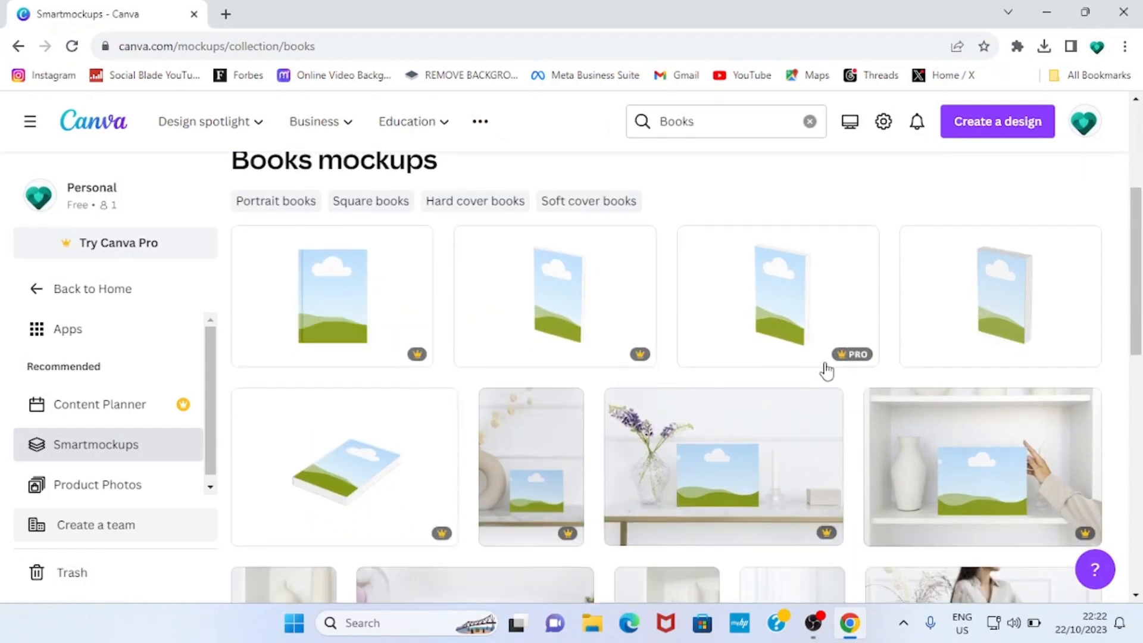
{"action": "left_click", "coordinate": [1020, 305]}
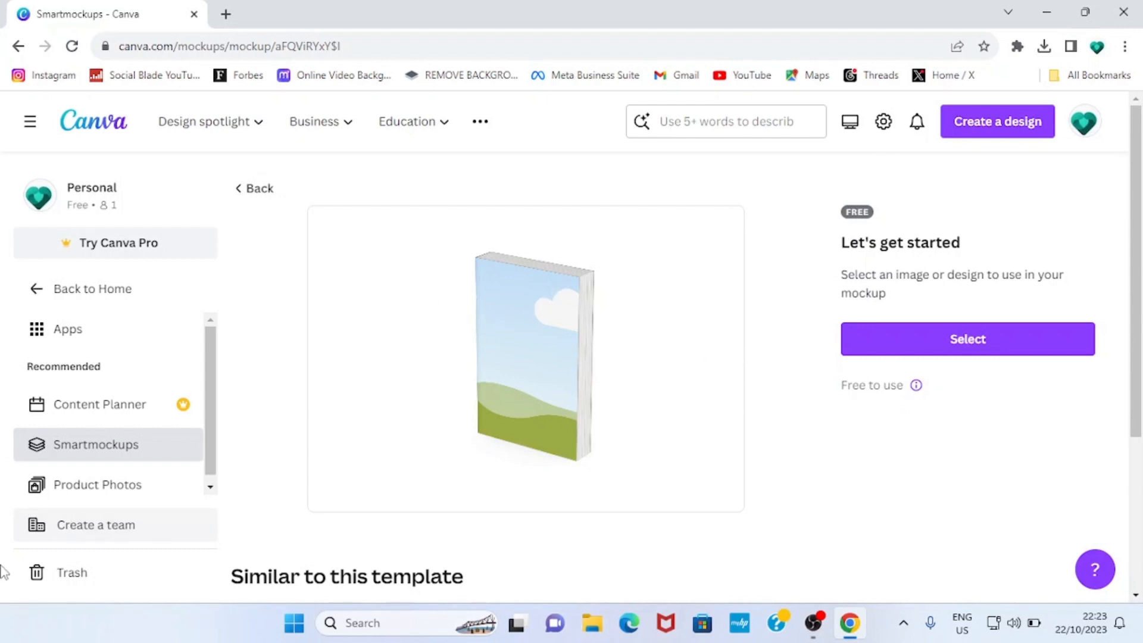
- Apply the uploaded YouTube Money Making cover to the book mockup and save it
{"action": "left_click", "coordinate": [949, 342]}
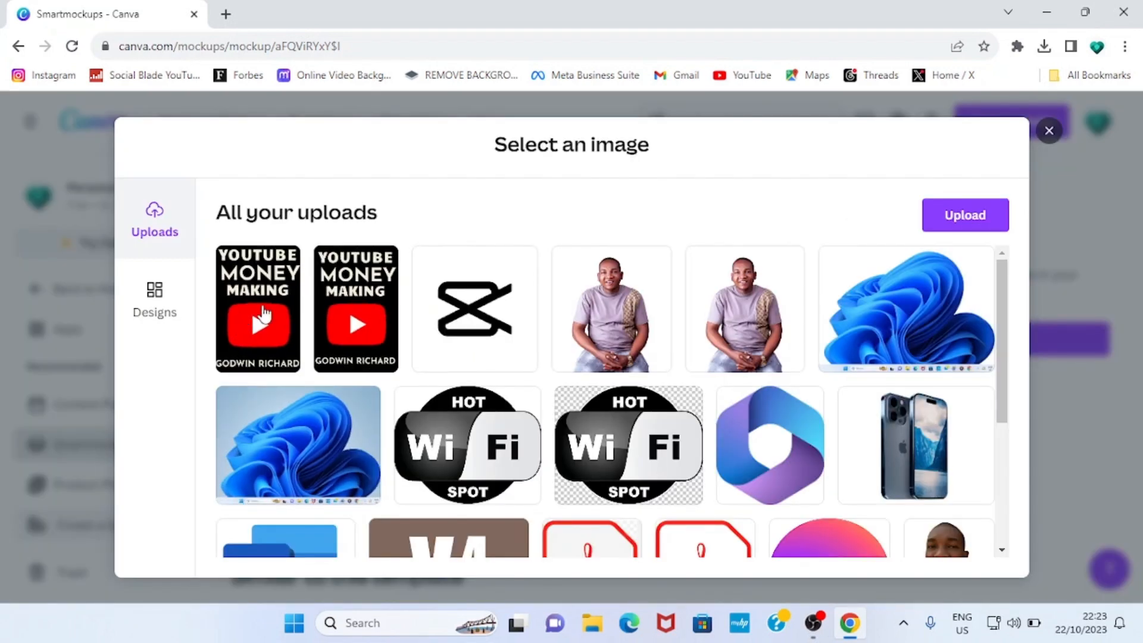
{"action": "left_click", "coordinate": [390, 302]}
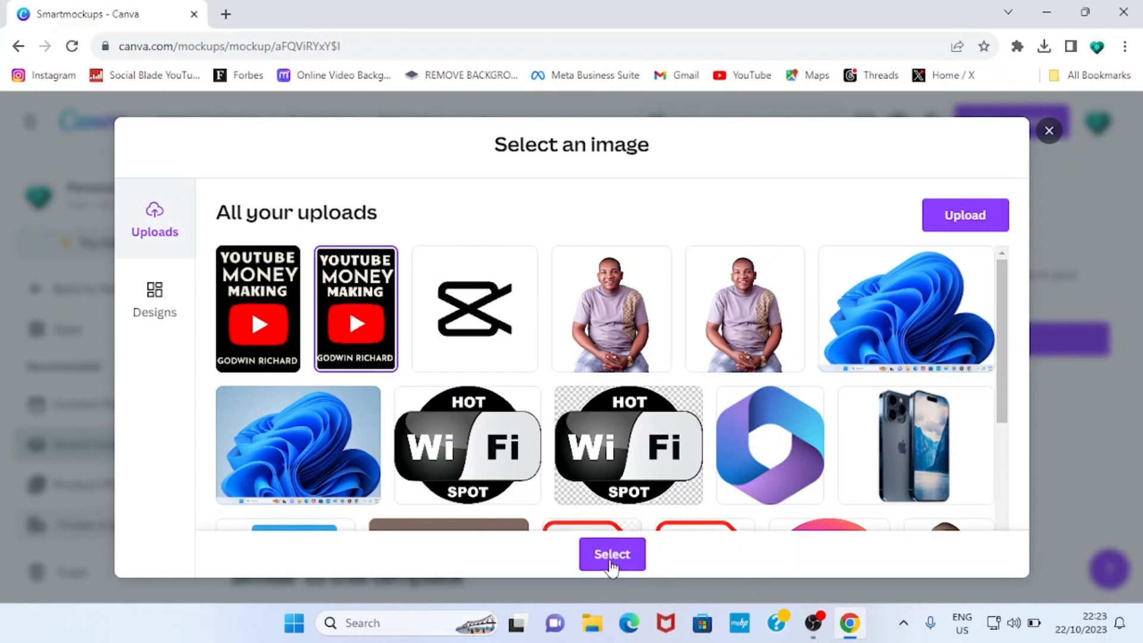
{"action": "left_click", "coordinate": [611, 562]}
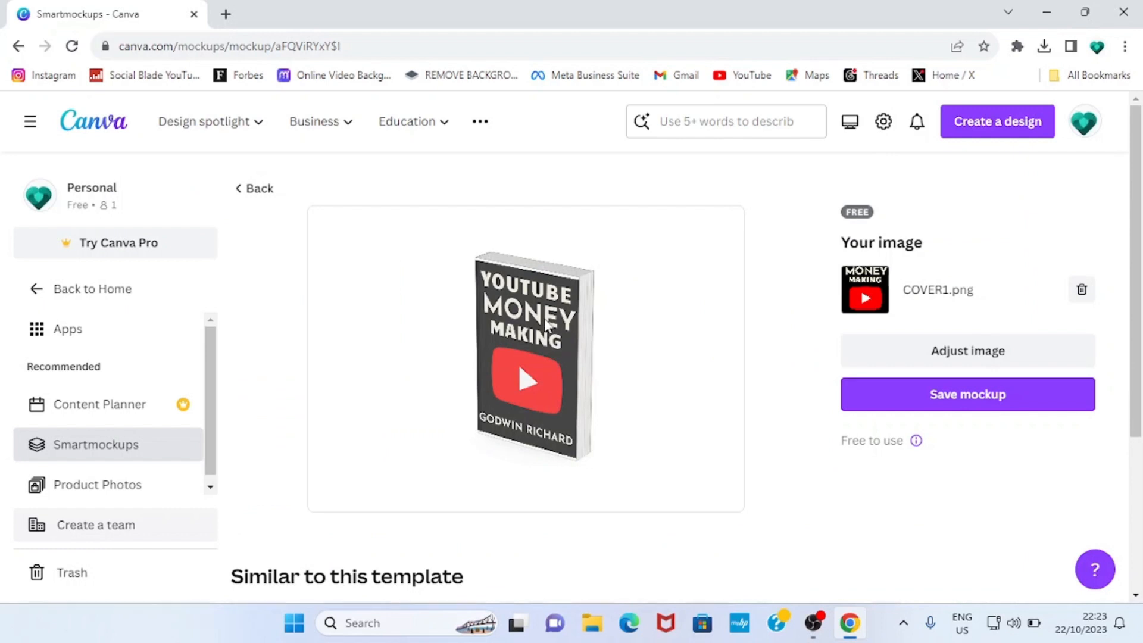
{"action": "left_click", "coordinate": [974, 394]}
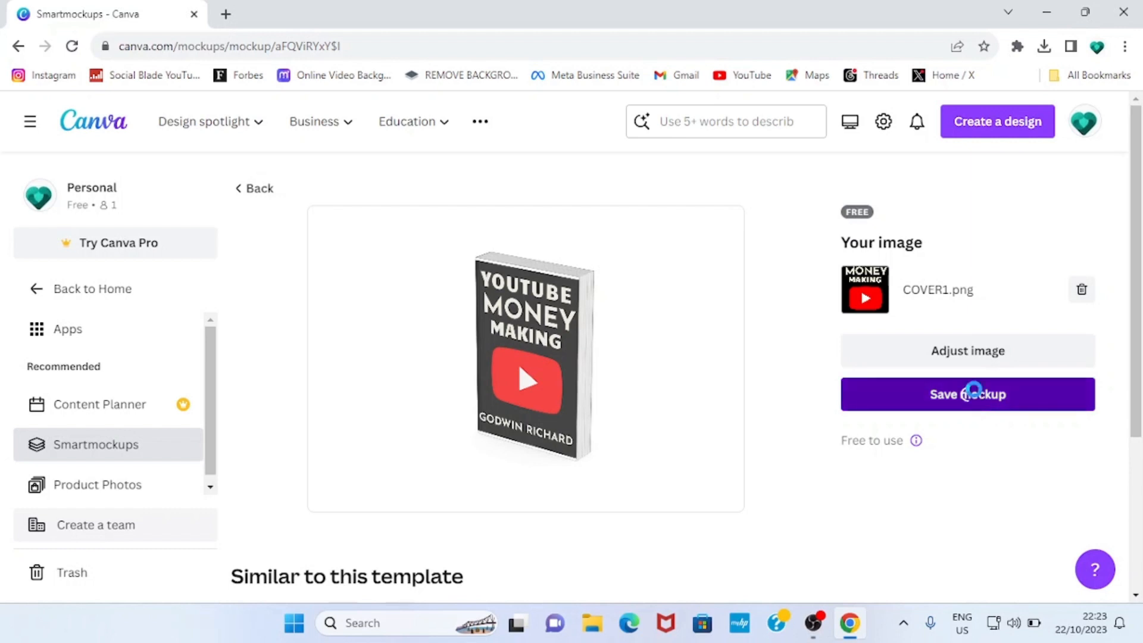